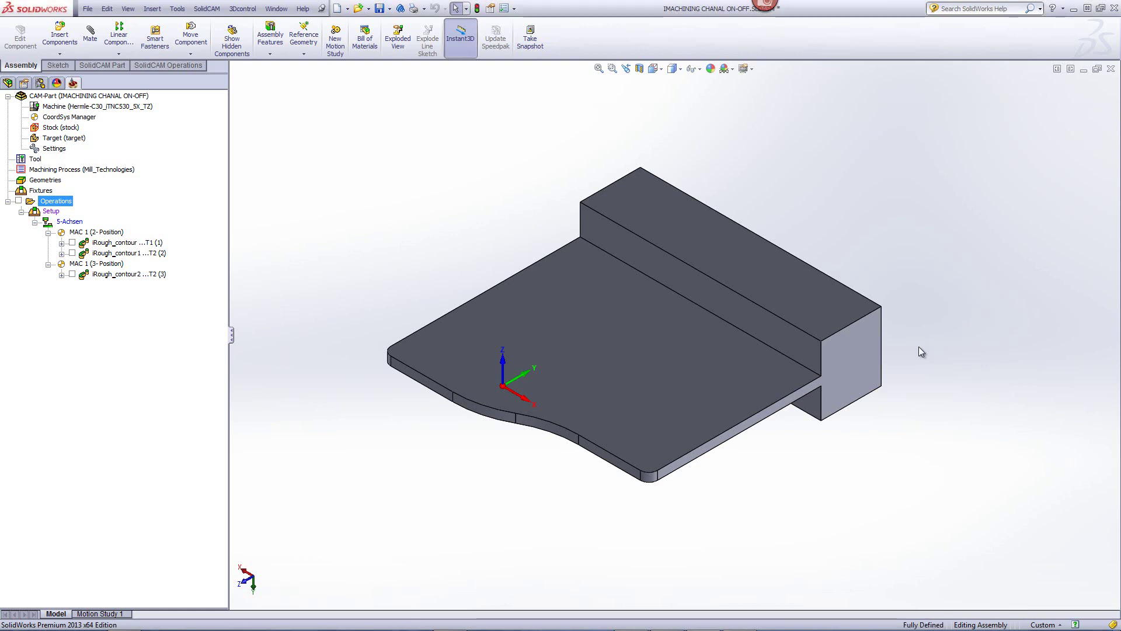
Step: Examine the thin plate and the raised block along its edge from several angles, above and edge-on
left_click(776, 376)
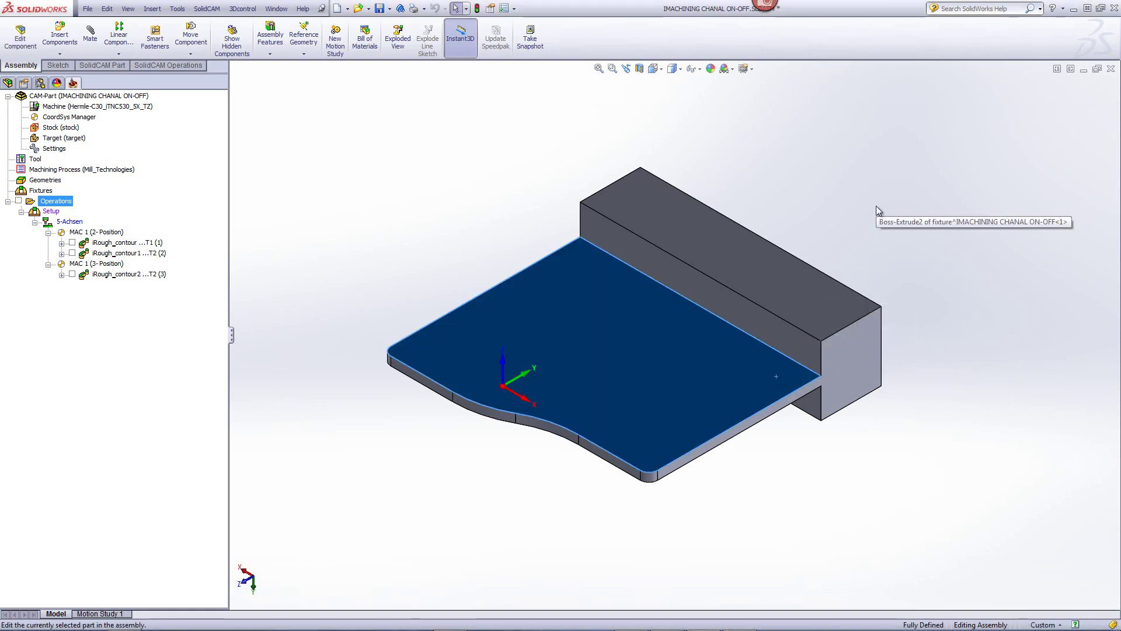
left_click(876, 206)
key("Left")
key("Left")
key("Left")
middle_click_drag(876, 206, 639, 371)
left_click(624, 376)
left_click(868, 229)
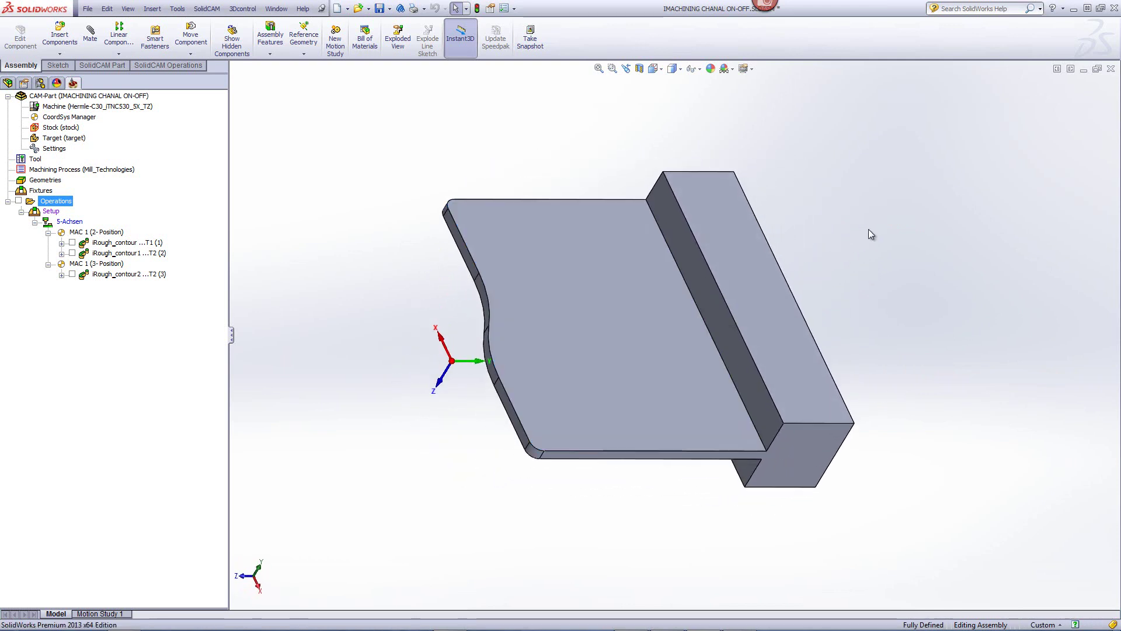
key("Down")
key("Down")
key("Down")
key("Down")
key("Down")
key("Down")
key("Down")
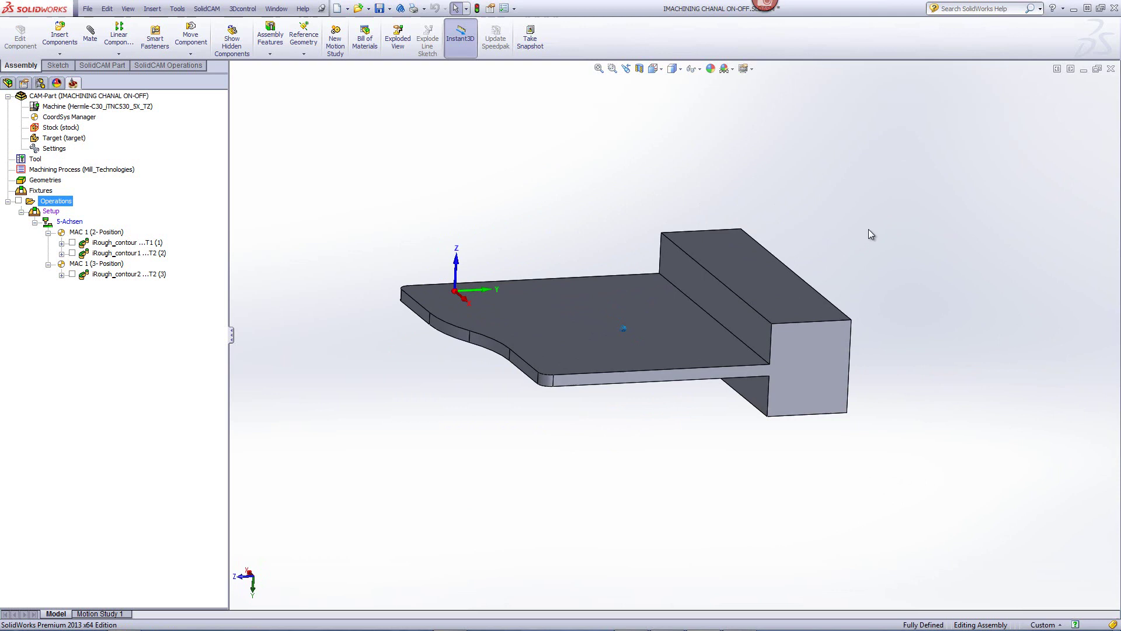
key("Left")
key("Left")
key("Left")
key("Left")
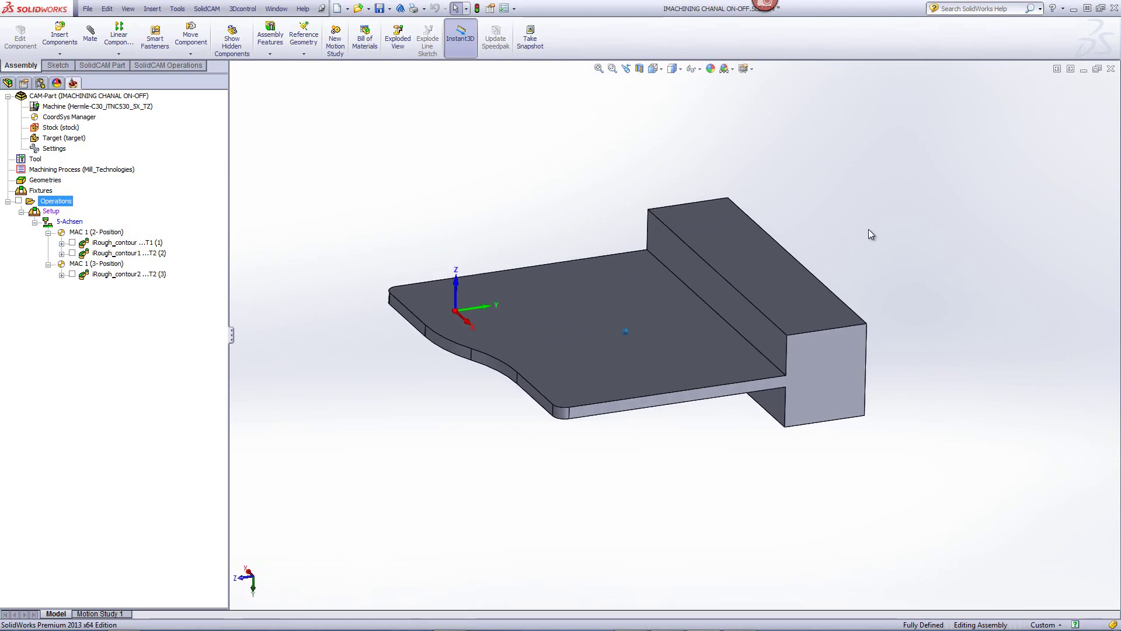
key("Up")
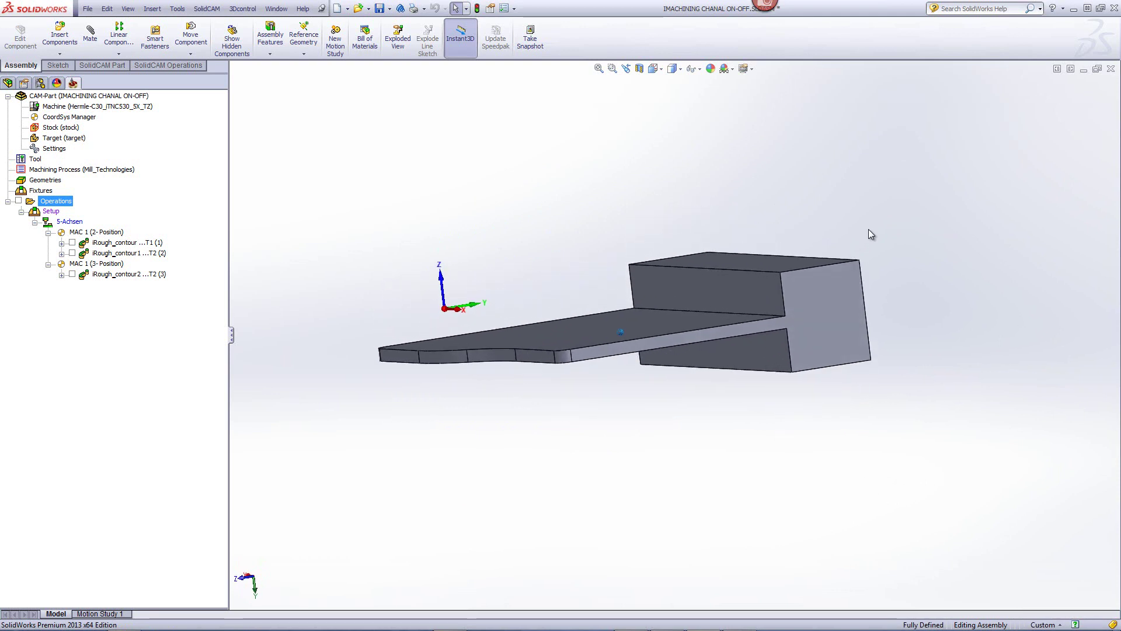
key("Down")
key("Down")
key("Down")
key("ctrl+8")
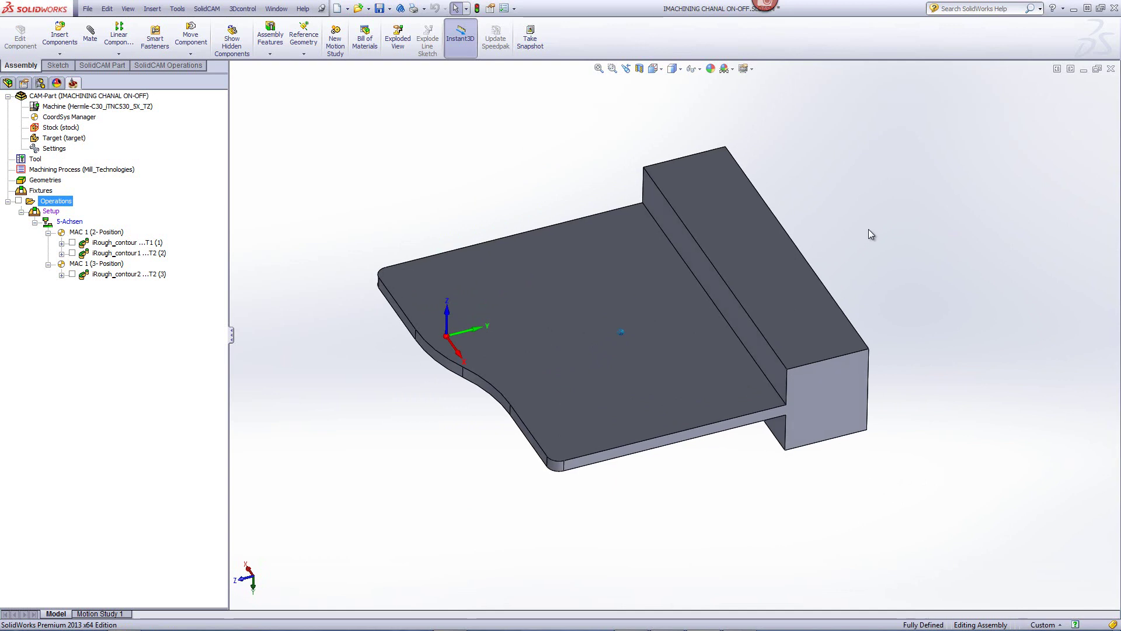
key("ctrl+7")
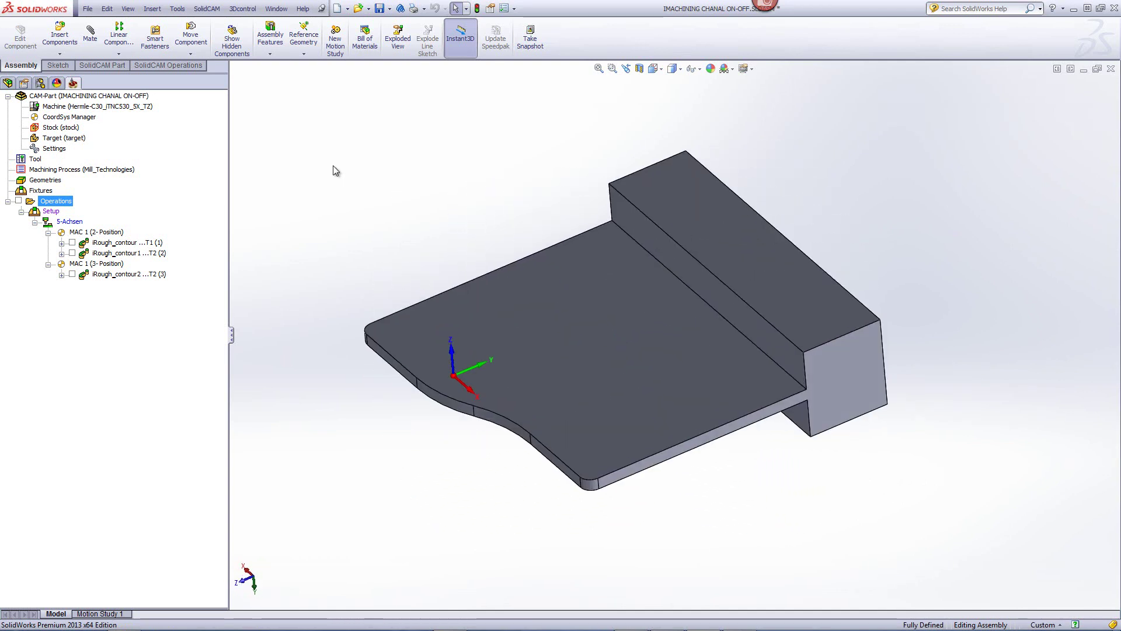
Step: Review the iRough_contour1 operation's contour1 geometry, end mill, levels and cutting conditions, and simulate its toolpath
left_click(105, 253)
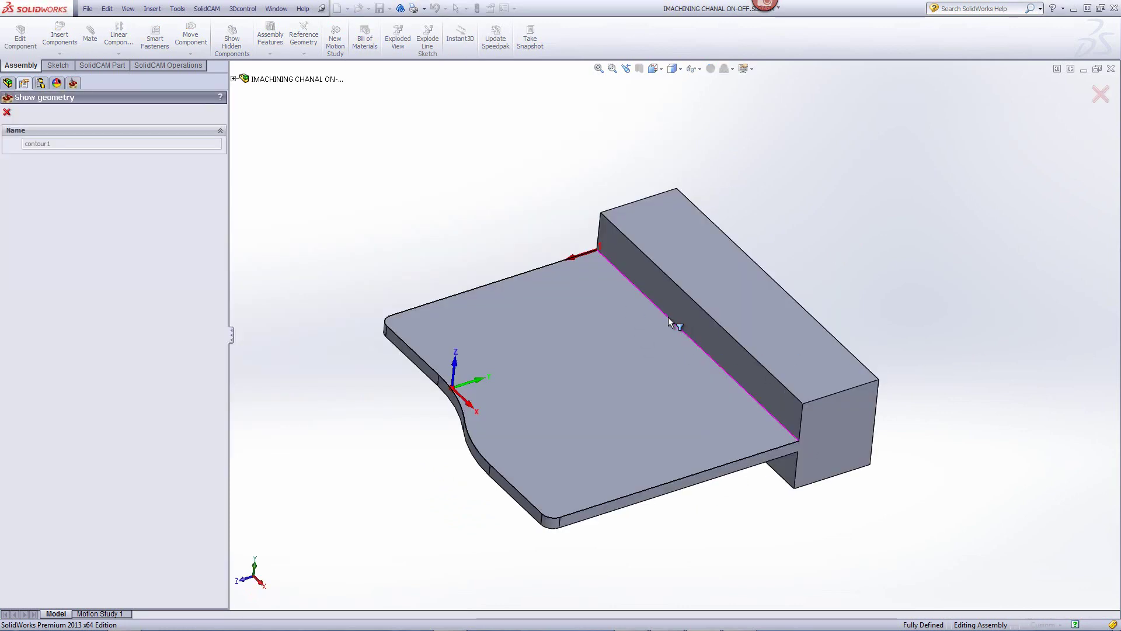
left_click(7, 112)
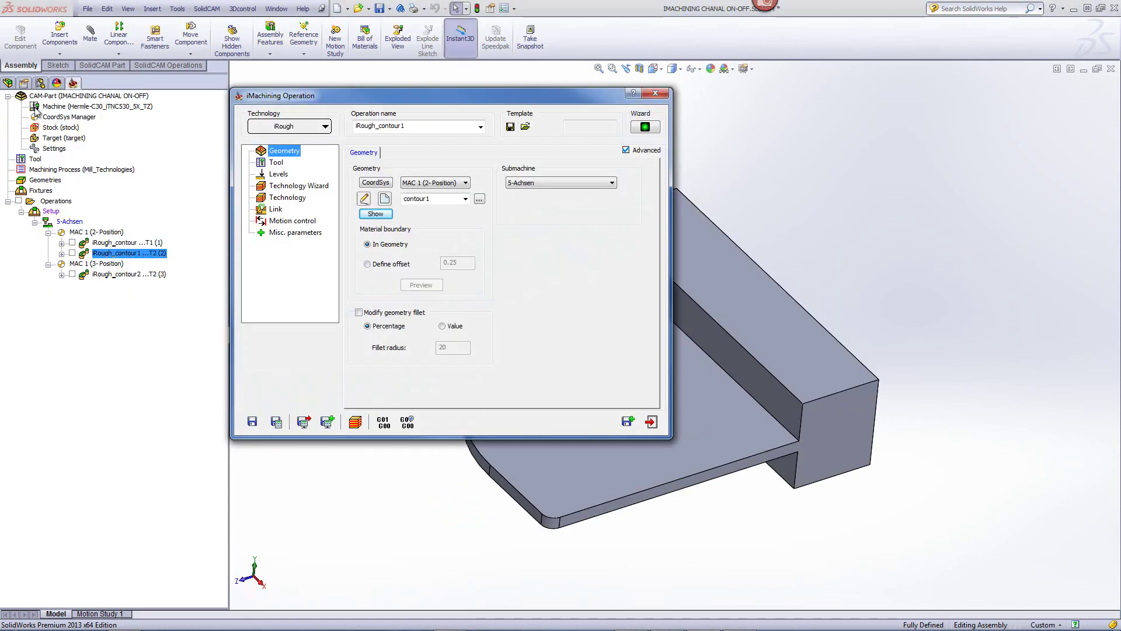
left_click(274, 163)
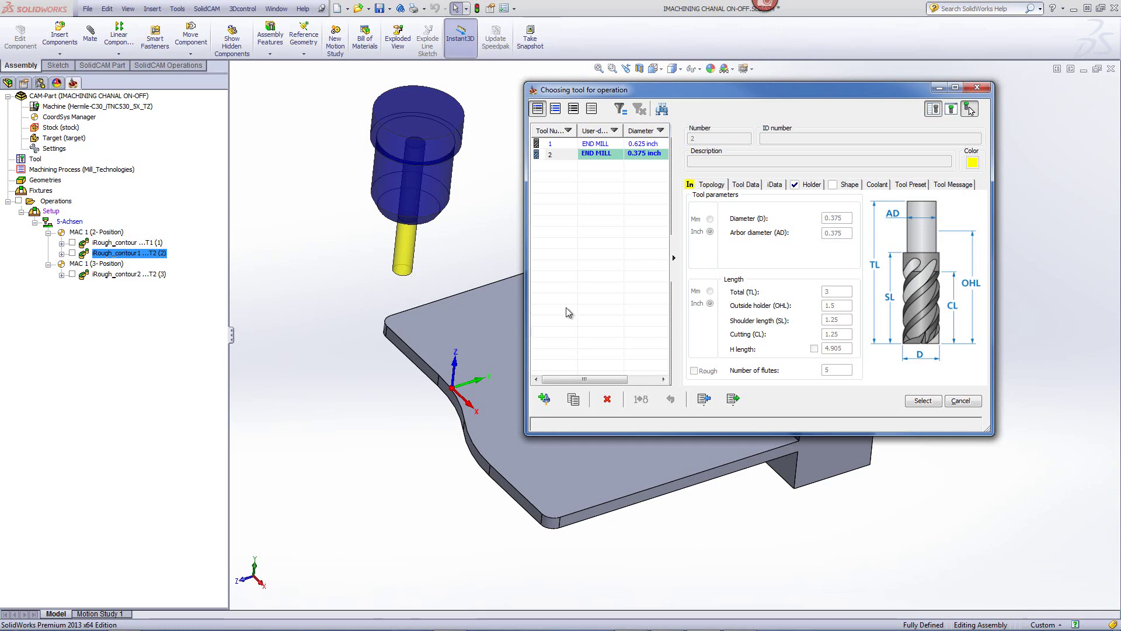
key("Return")
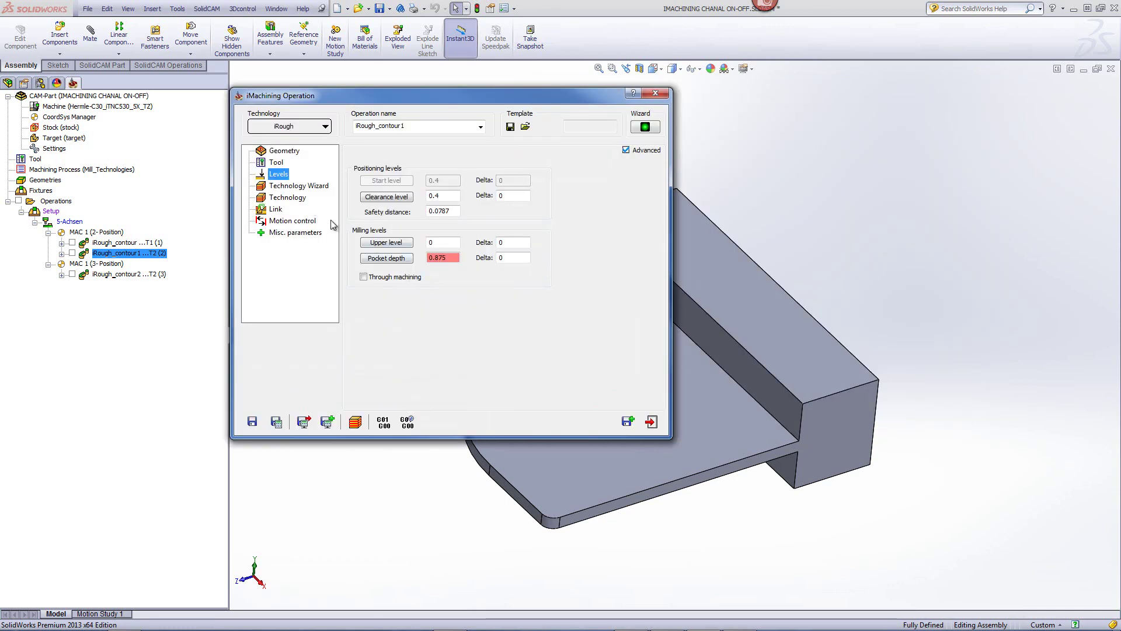
left_click(310, 188)
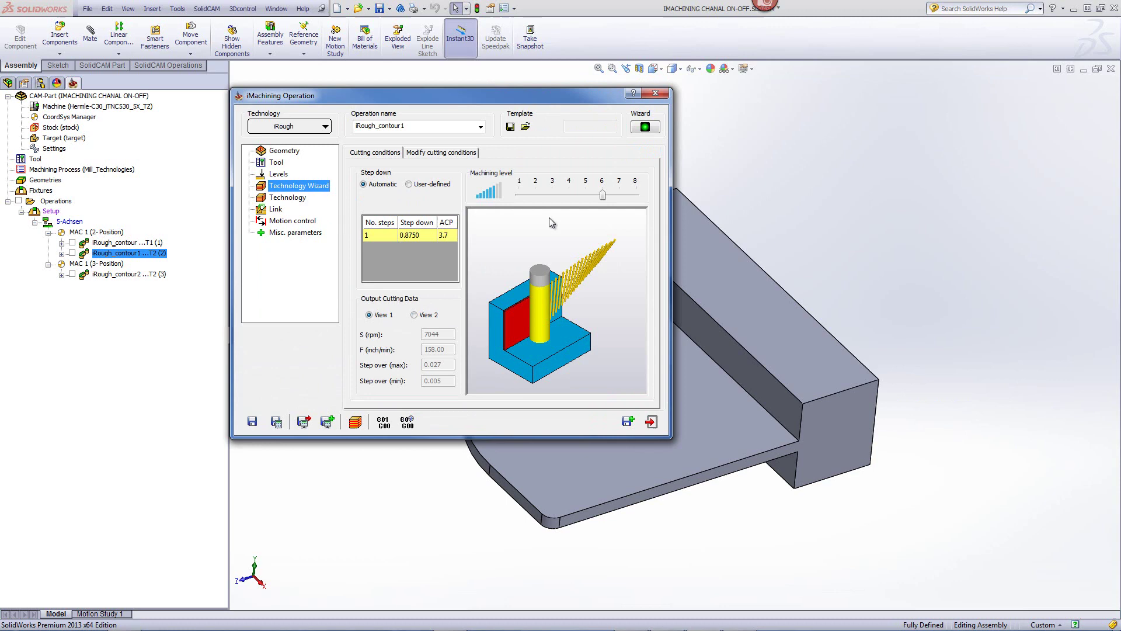
left_click(356, 422)
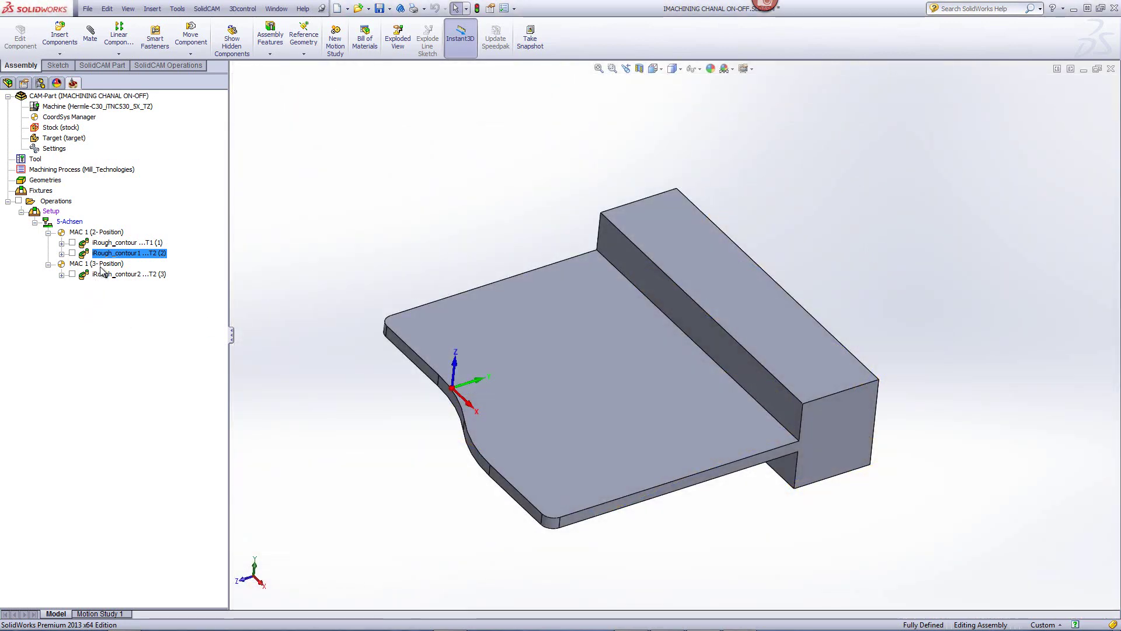
Step: Review the iRough_contour2 operation under MAC 1 (3- Position), checking its contour2 geometry, tool and milling levels
left_click(101, 265)
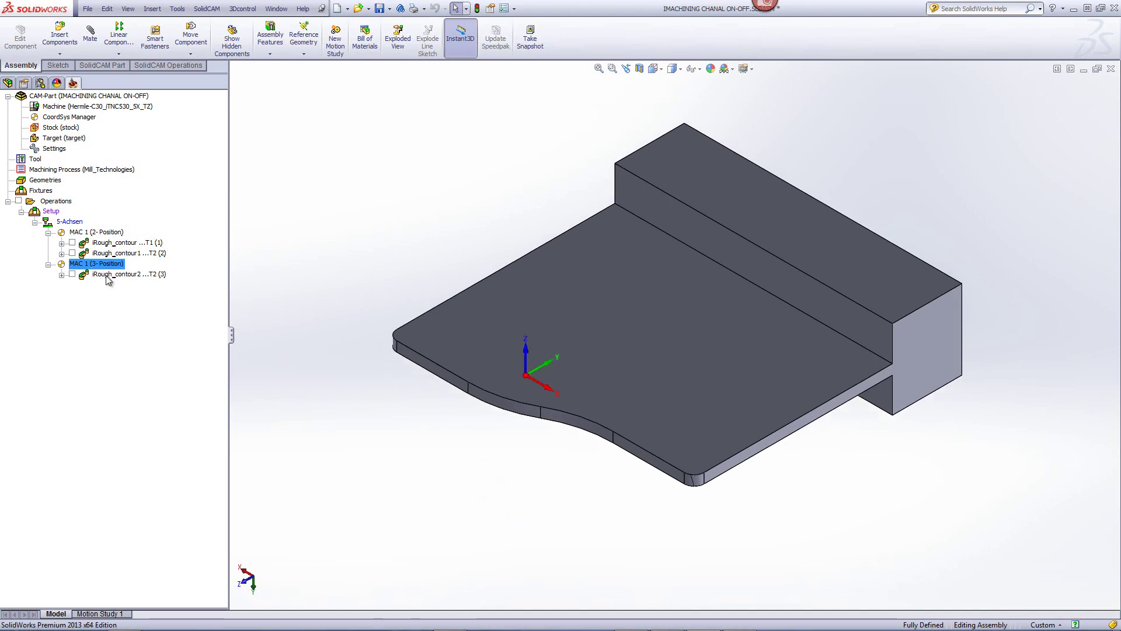
double_click(108, 274)
left_click(375, 213)
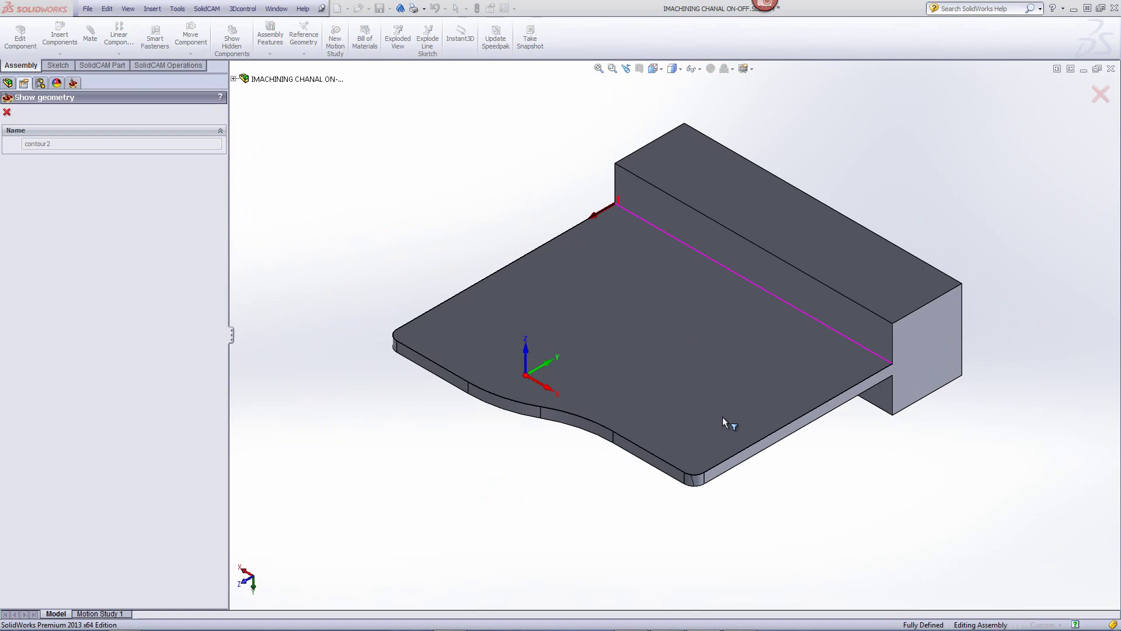
right_click(303, 248)
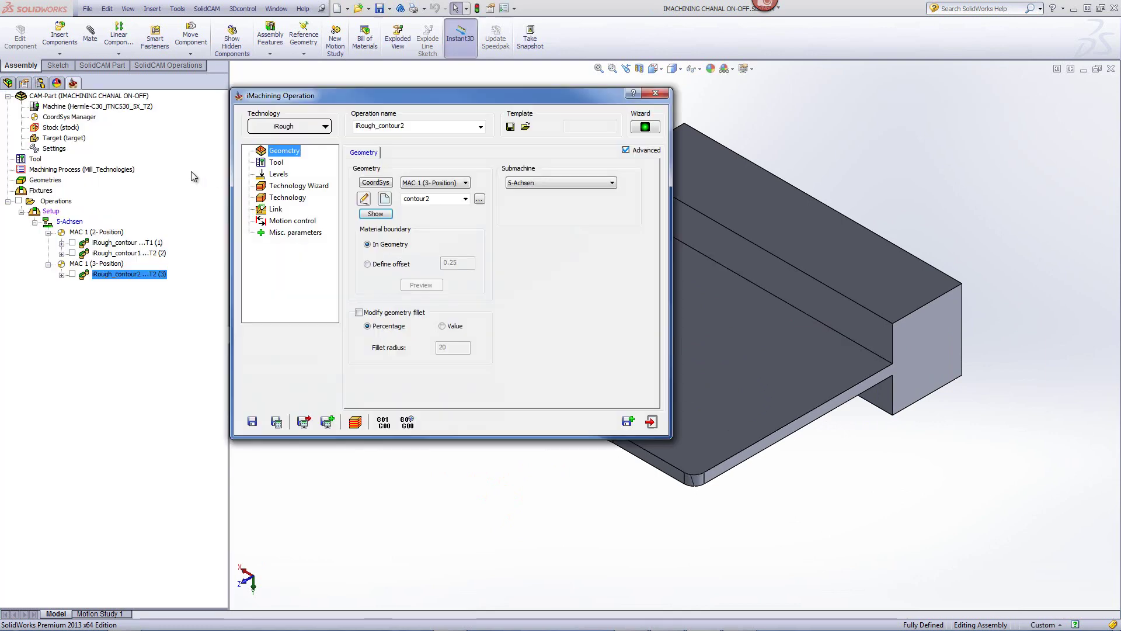
left_click(275, 163)
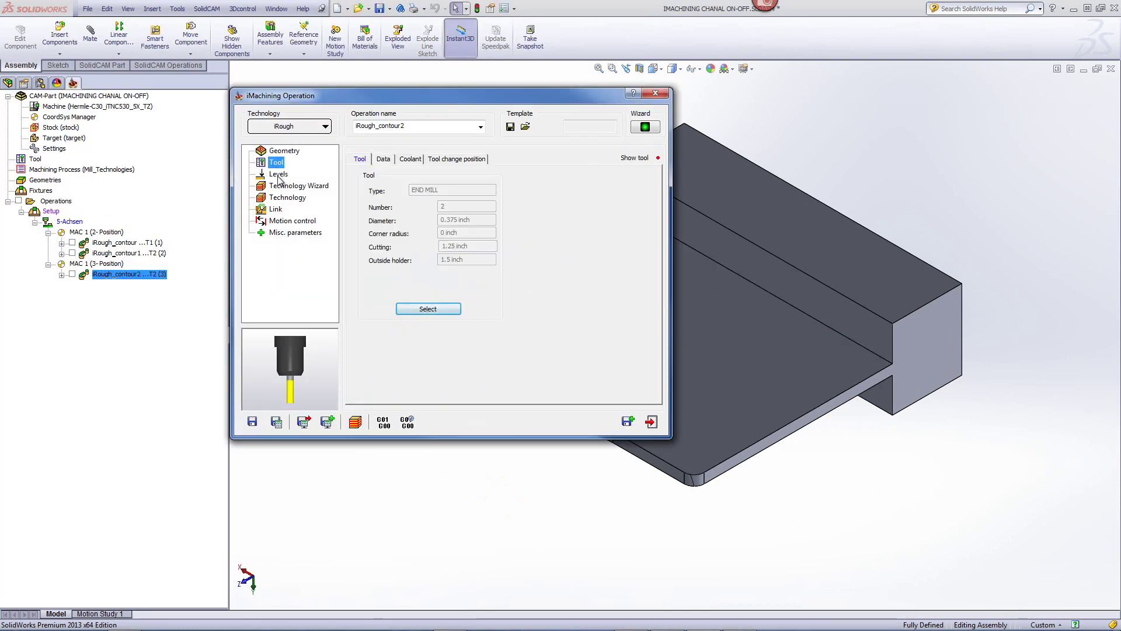
left_click(278, 176)
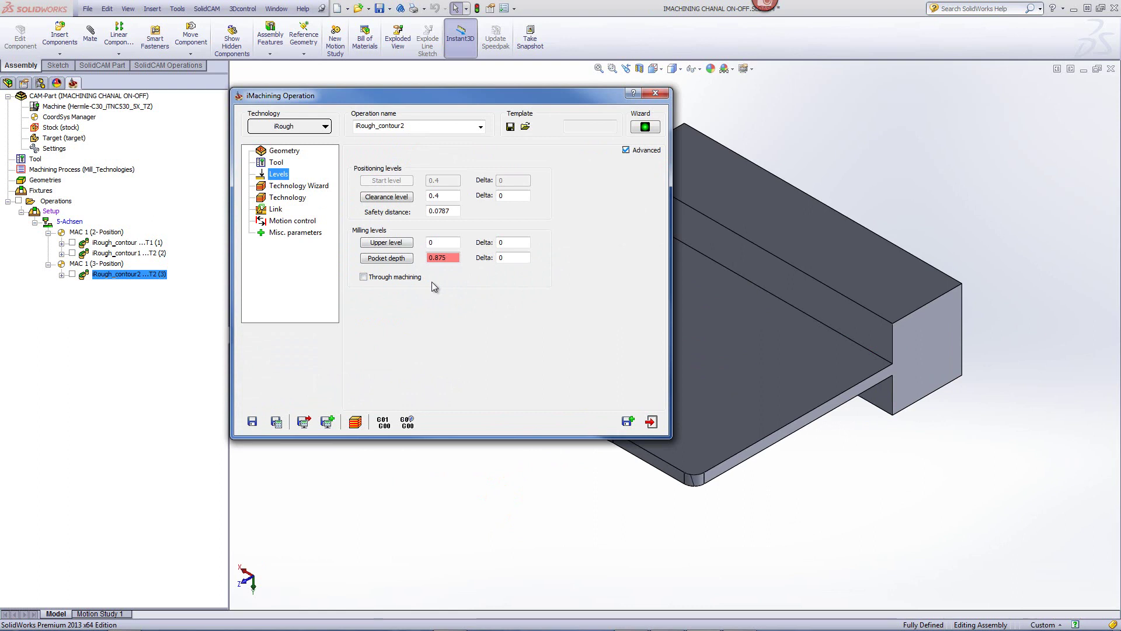
Step: Simulate material removal for iRough_contour2 with a close view of the channel cut, and exit the simulation
left_click(354, 421)
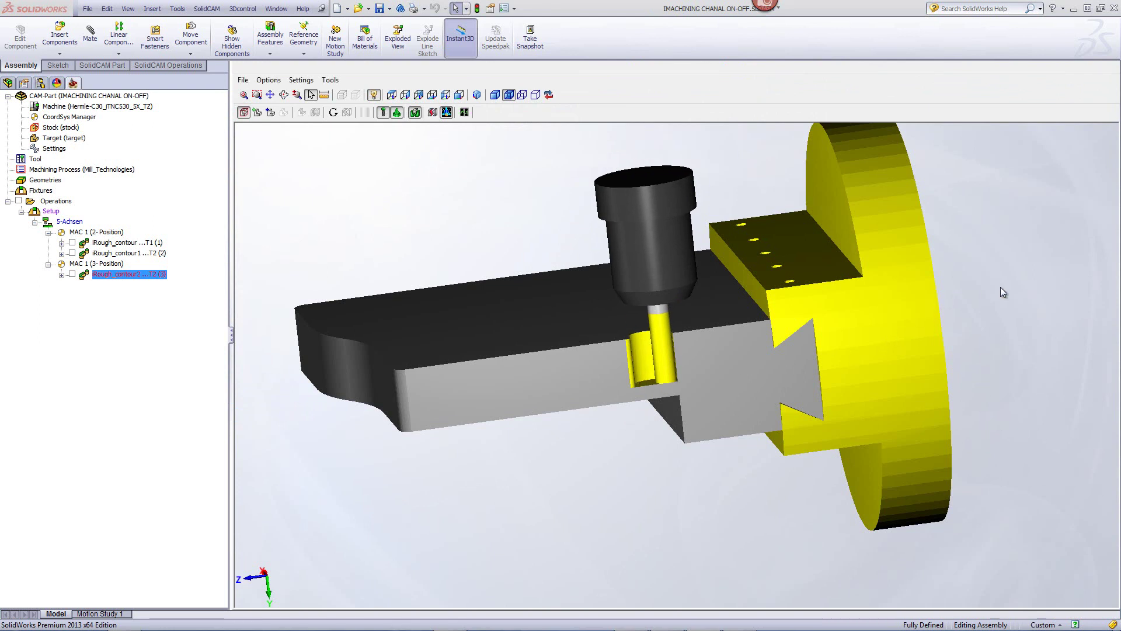
scroll(1000, 286, "up", 4)
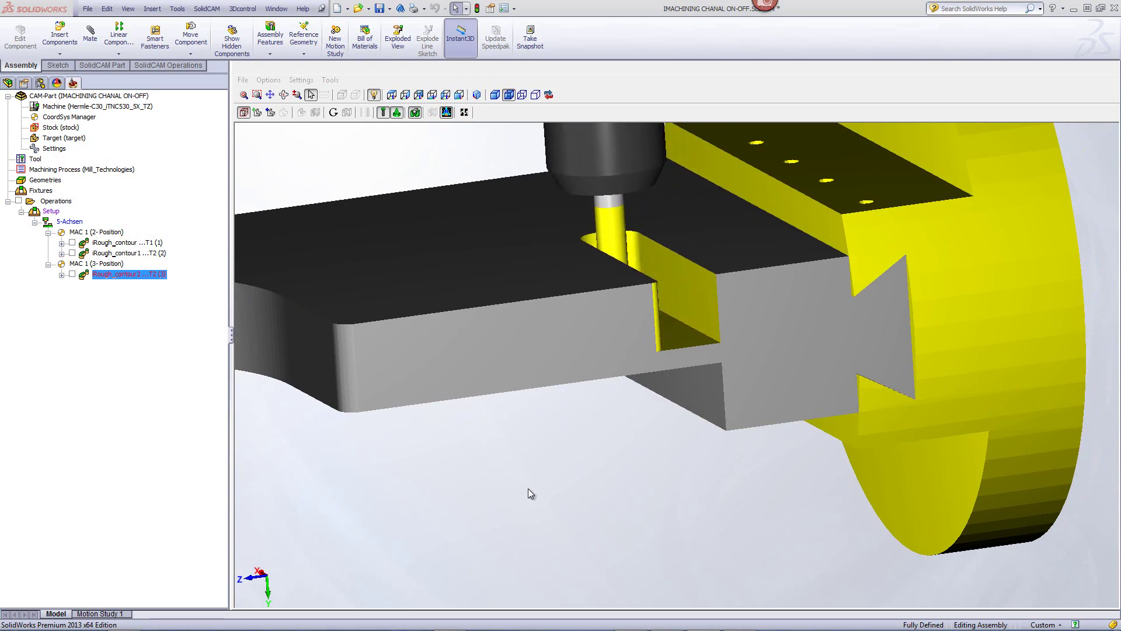
scroll(528, 488, "up", 3)
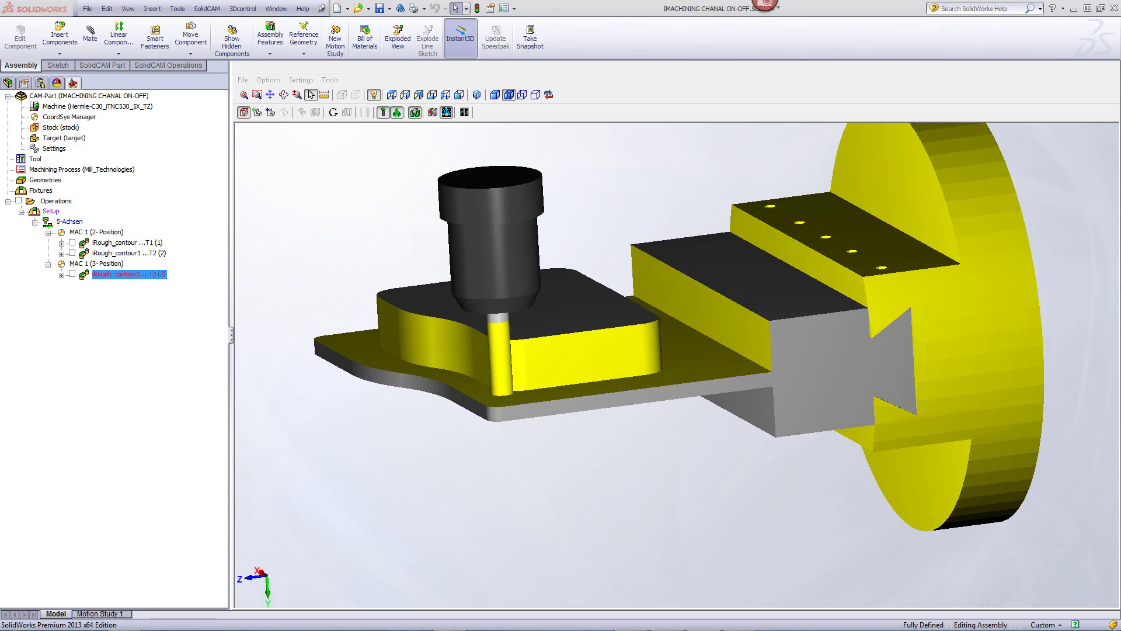
key("Escape")
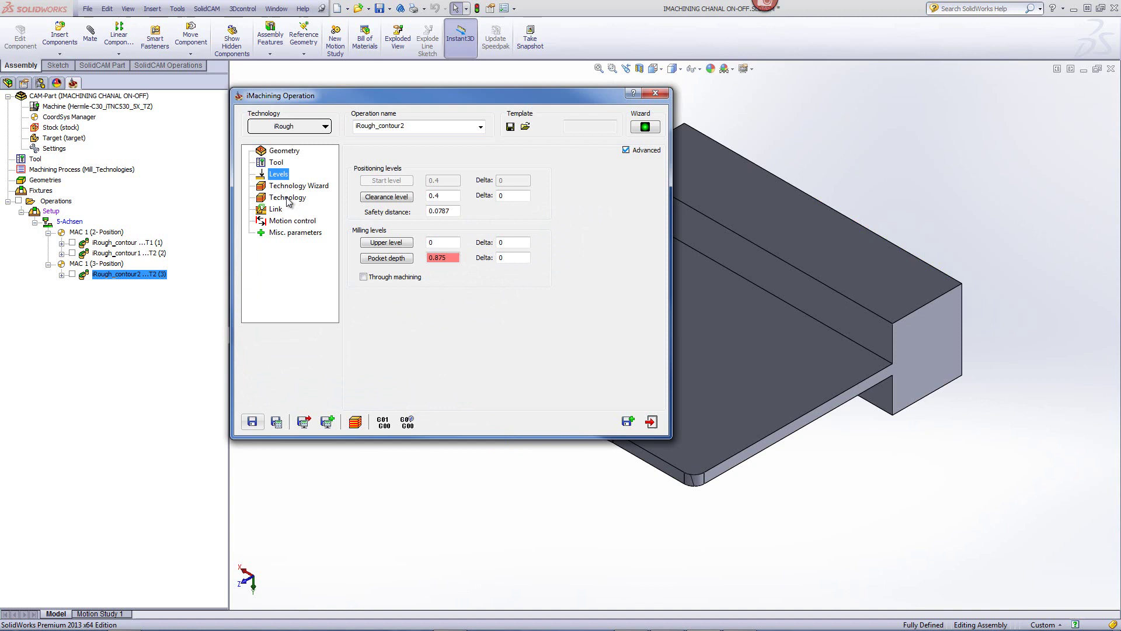
Step: Turn off island moating in the channel settings of the iRough_contour2 operation
left_click(288, 198)
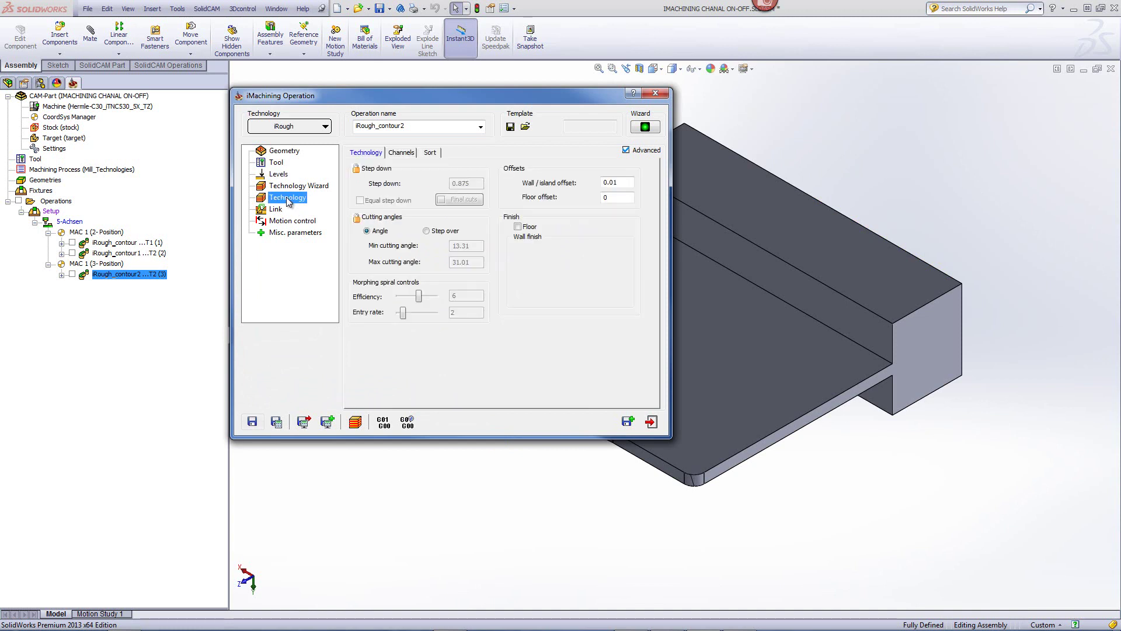
left_click(403, 153)
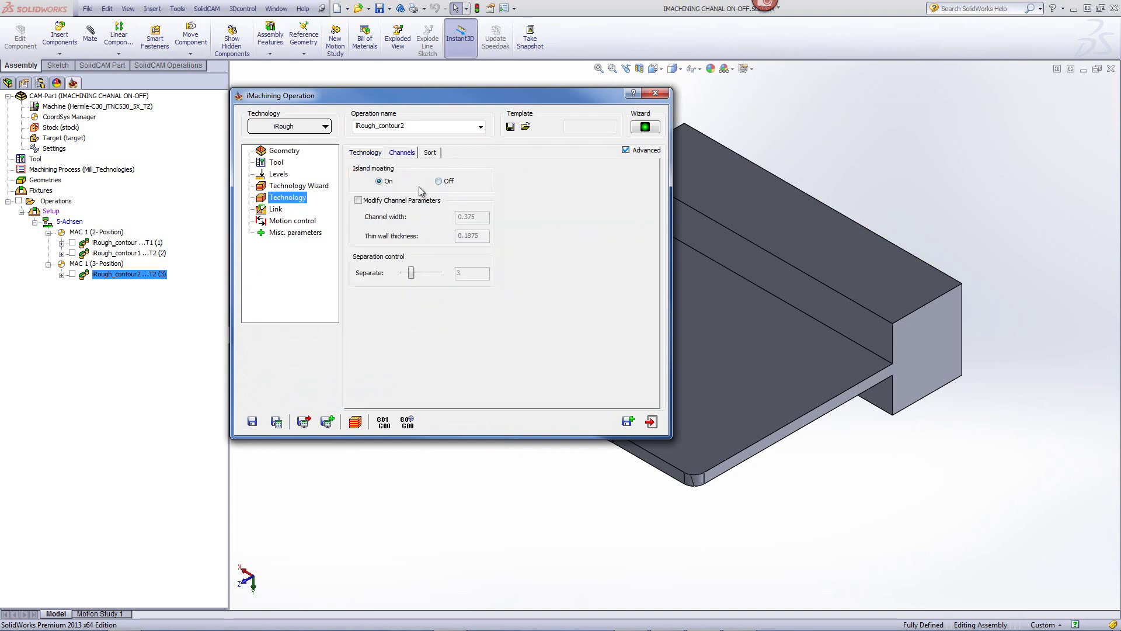
mouse_move(437, 185)
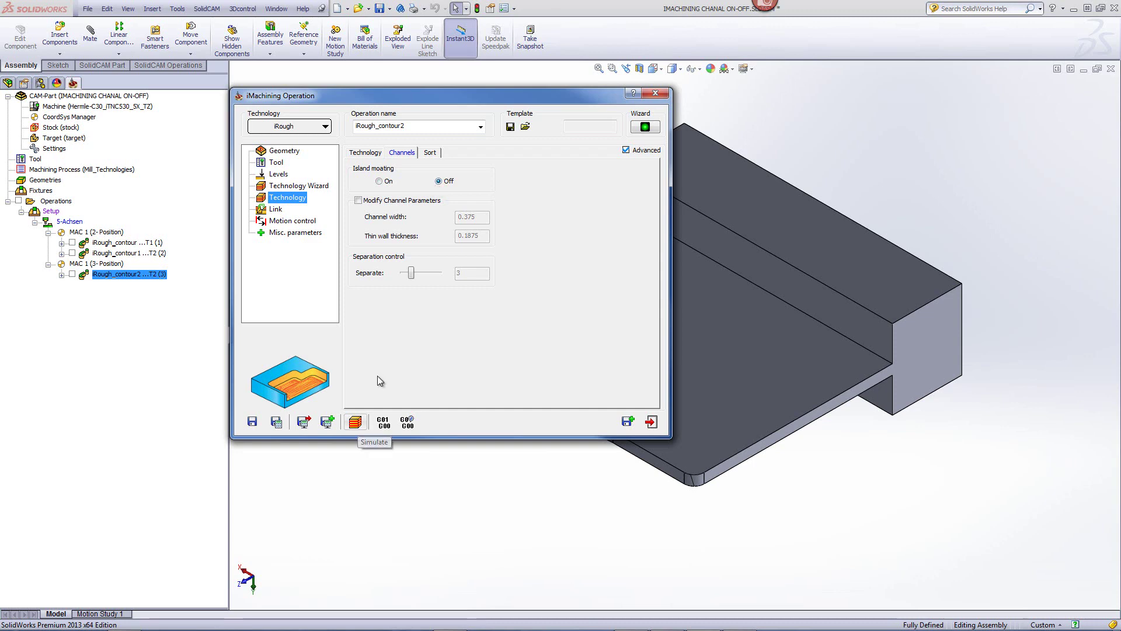
Step: Run the machine simulation of iRough_contour2 with island moating off, adjusting the playback speed while it cuts
left_click(355, 422)
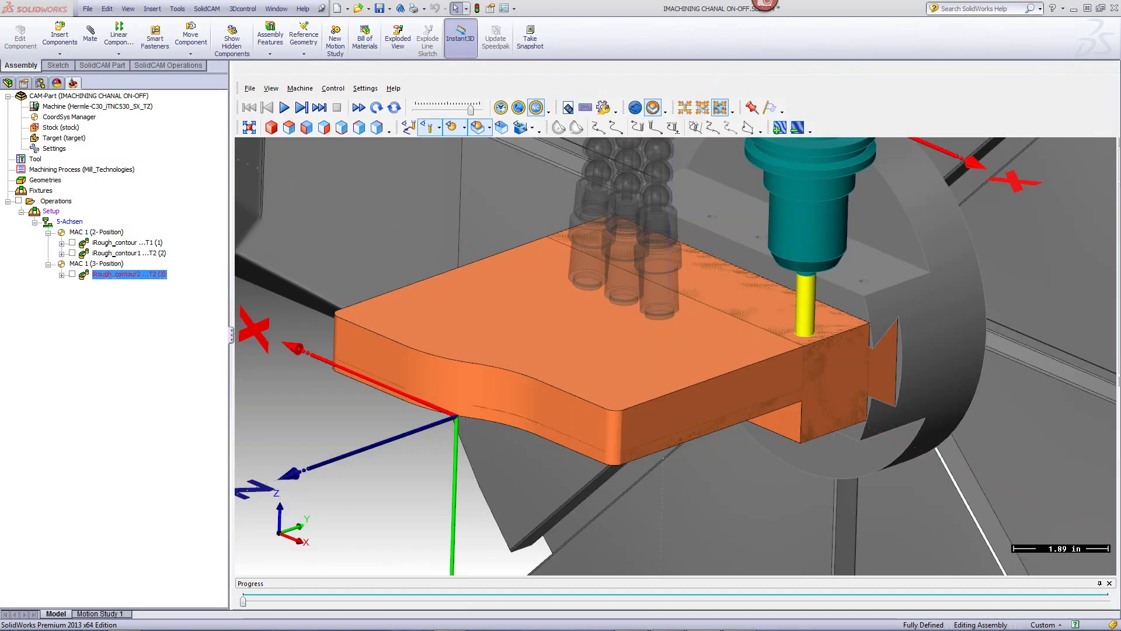
left_click(283, 108)
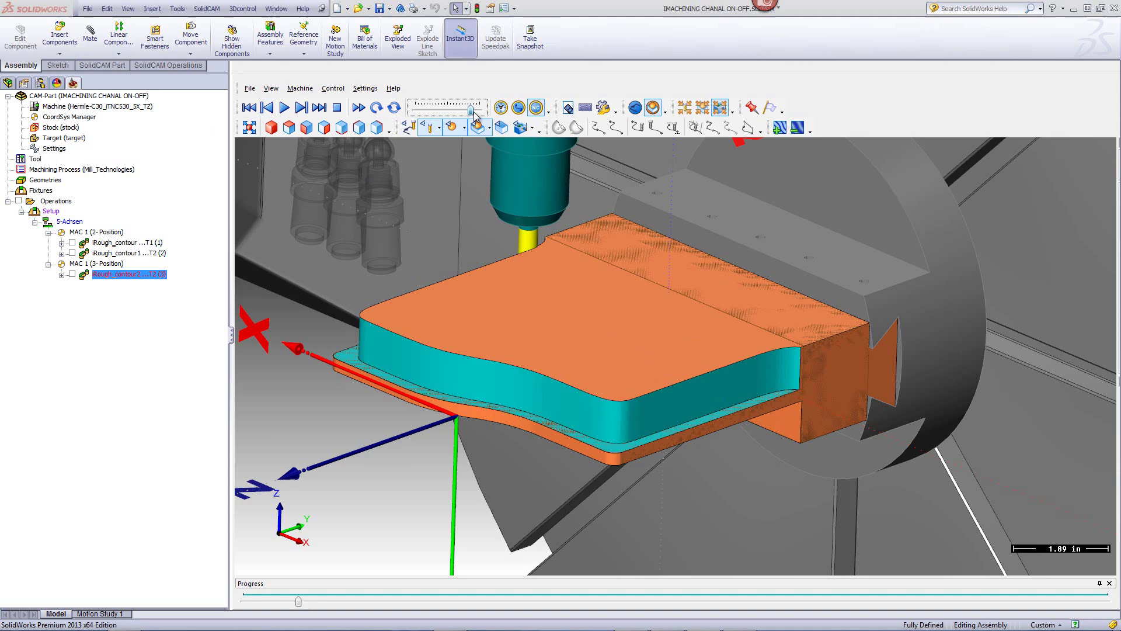
left_click(284, 107)
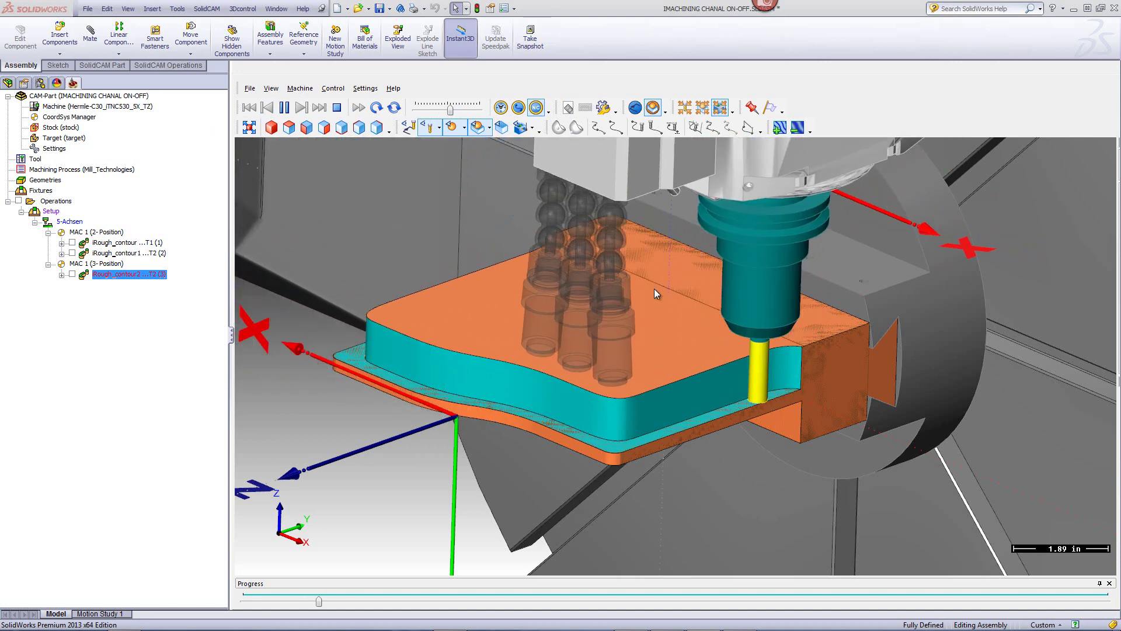
left_click_drag(453, 112, 459, 113)
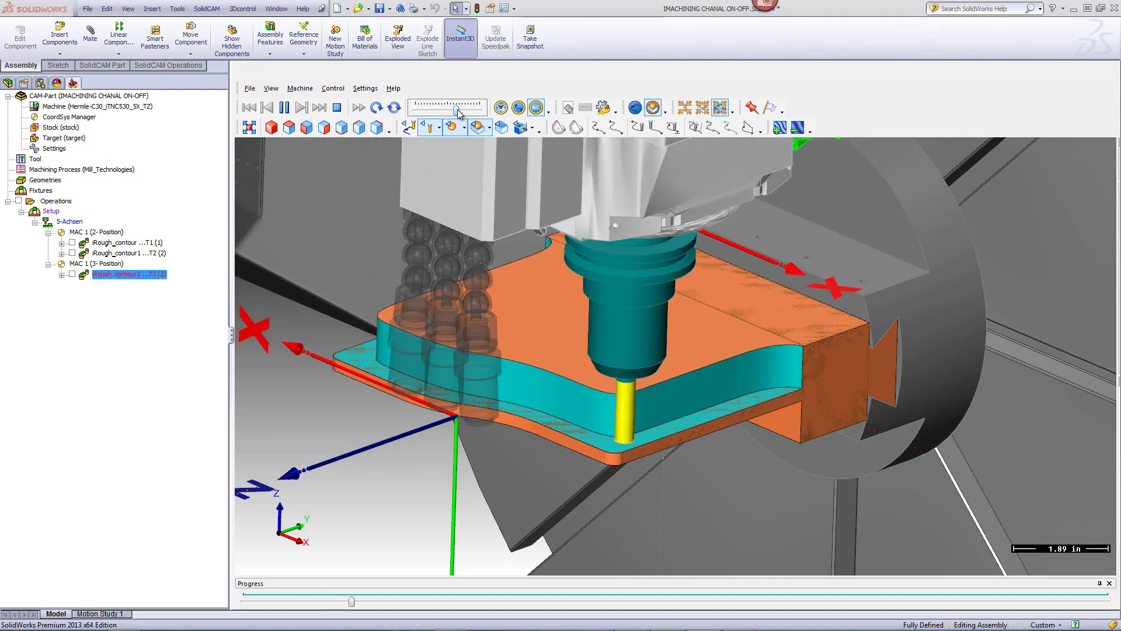
left_click_drag(459, 113, 470, 112)
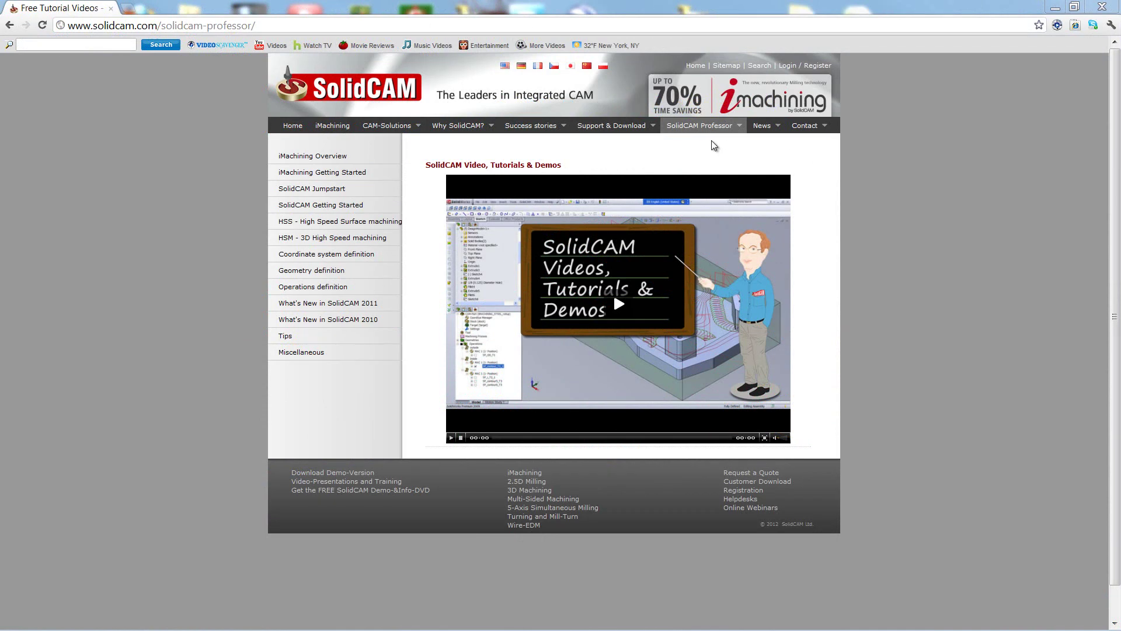
Step: Switch to the SolidCAM website and list the SolidCAM Professor tutorial topics
mouse_move(712, 131)
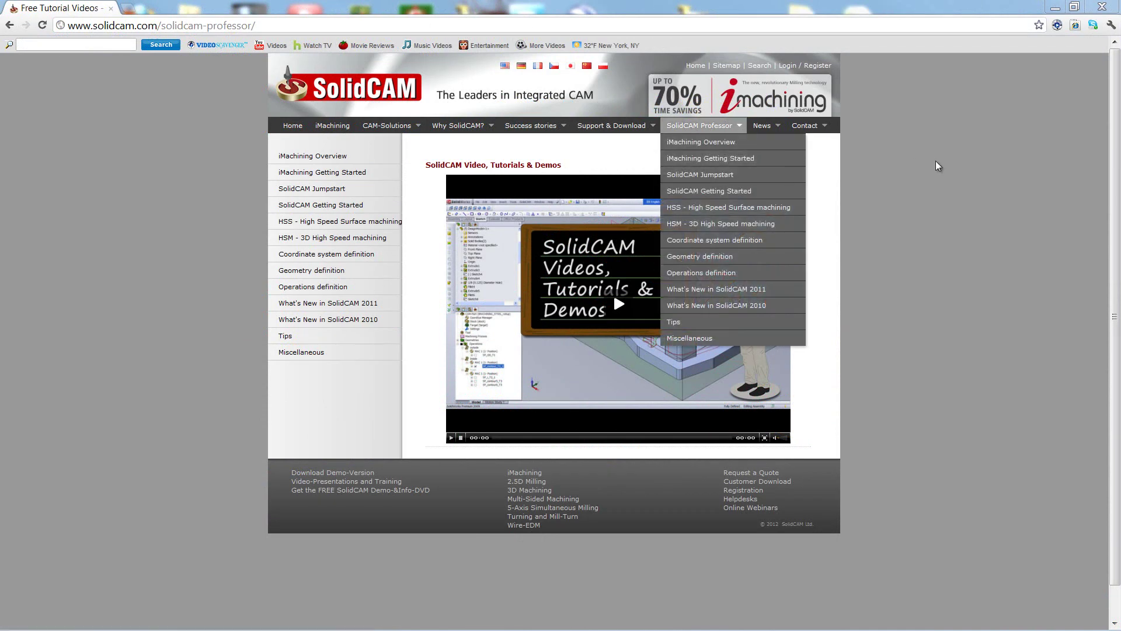